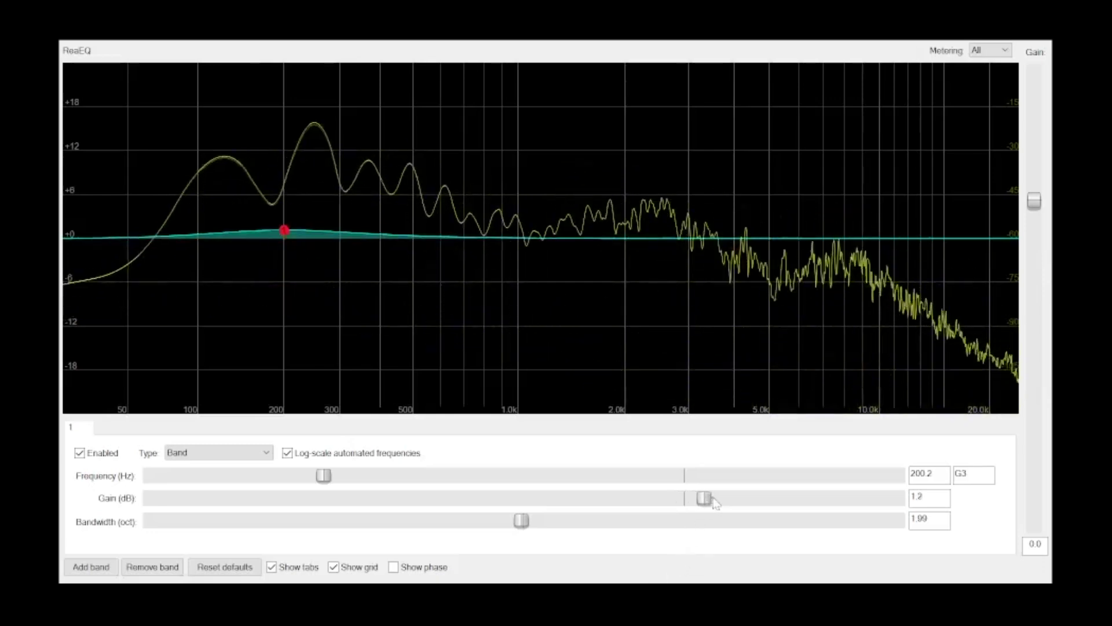
Cut band 1's gain slightly, then add a second band and boost it about 4.6 dB
left_click_drag(754, 502, 678, 516)
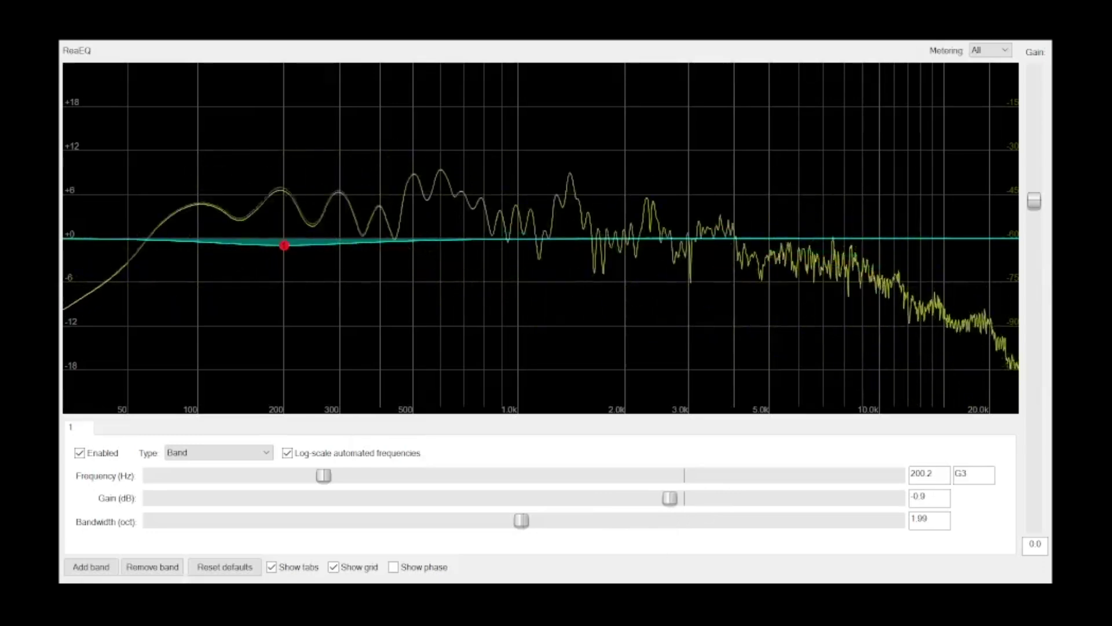
left_click(101, 571)
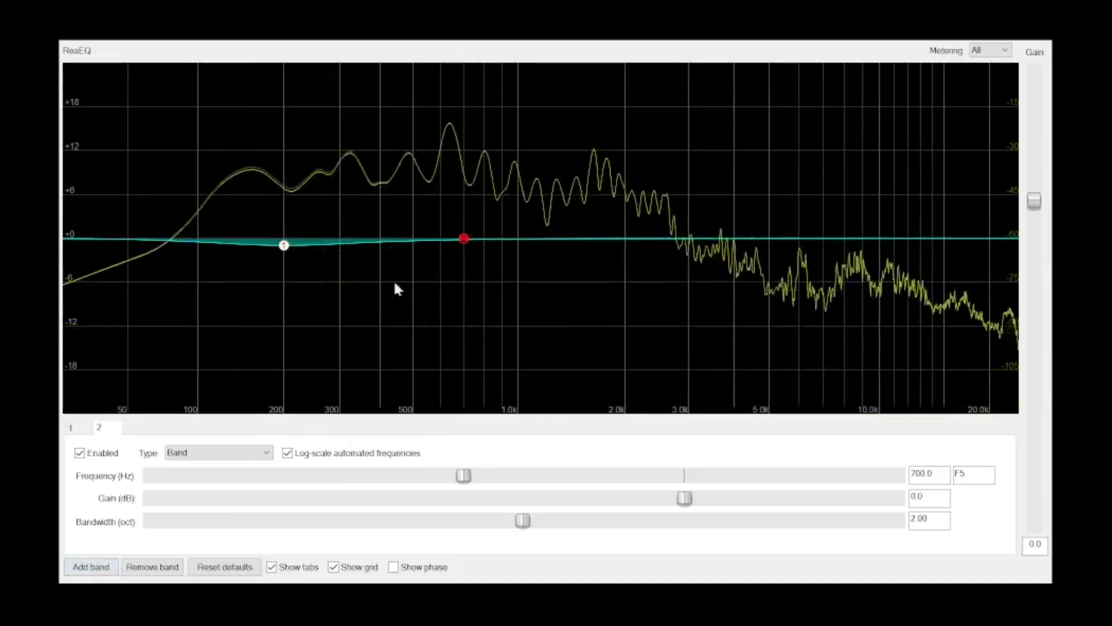
left_click_drag(464, 239, 759, 260)
Add a third band, remove bands 3 and 2, and return band 1's gain to 0 dB
left_click(117, 565)
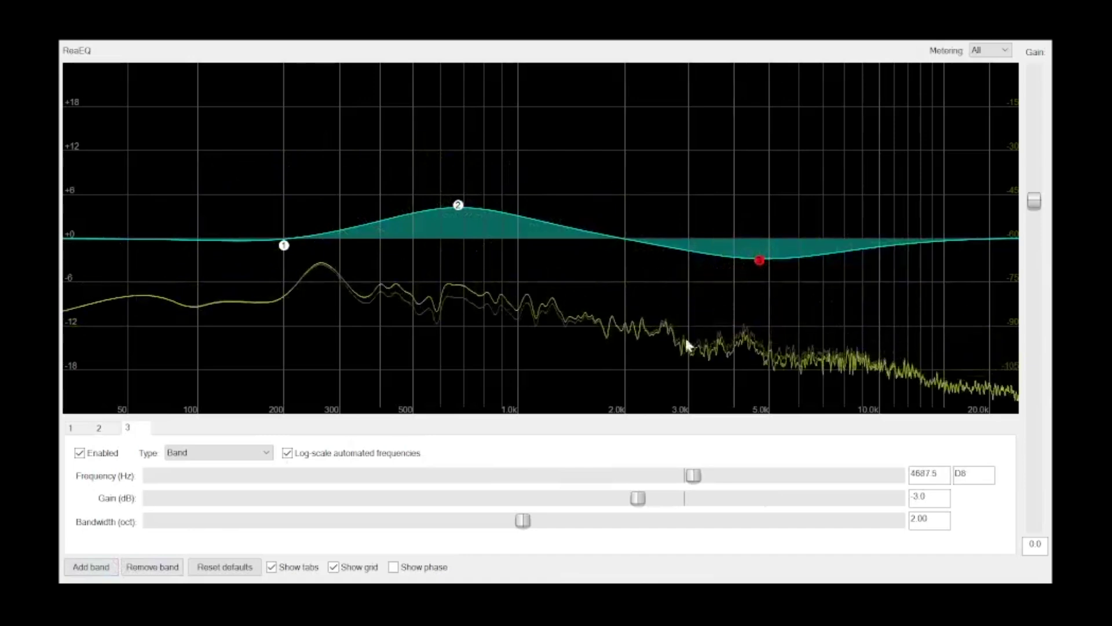
left_click(159, 571)
left_click(160, 571)
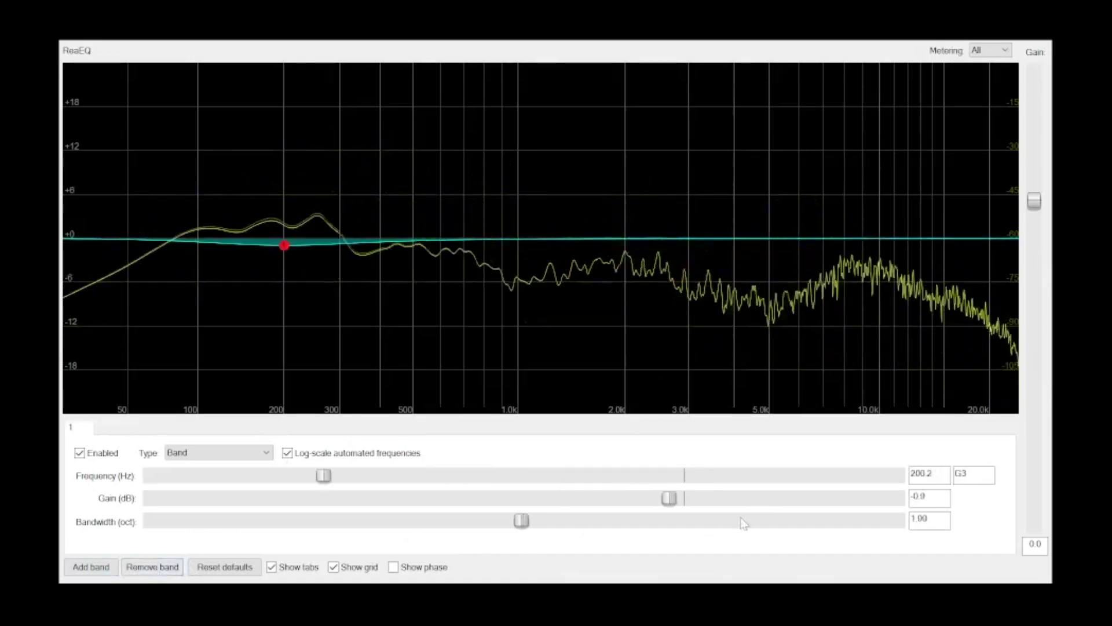
left_click_drag(676, 503, 685, 503)
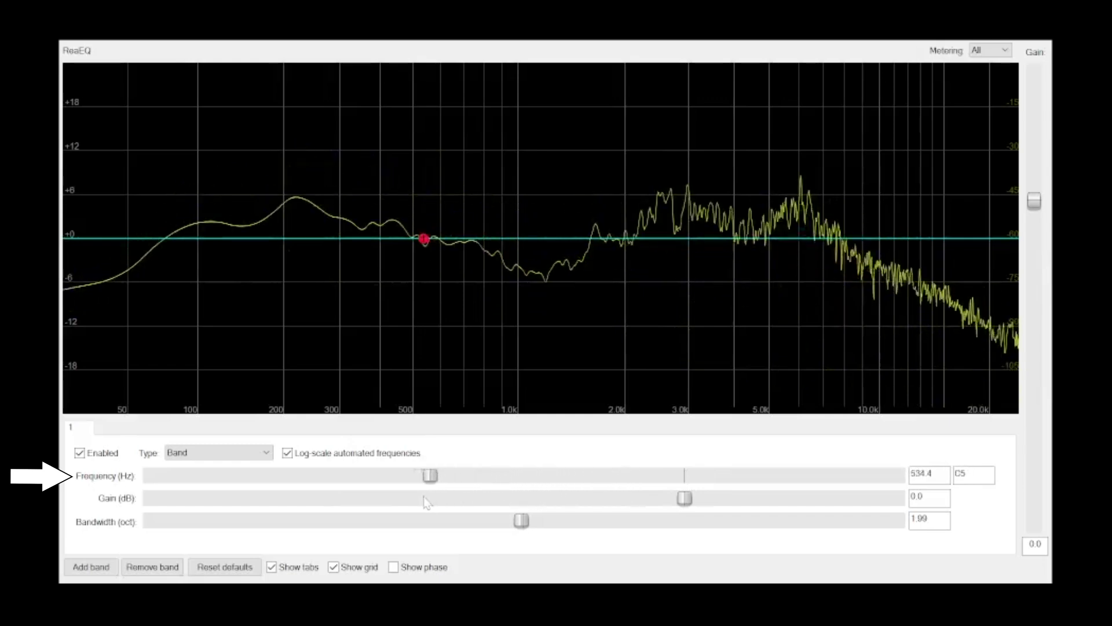
Move band 1's centre to about 1 kHz and drag its gain into a dip
left_click_drag(429, 502, 508, 501)
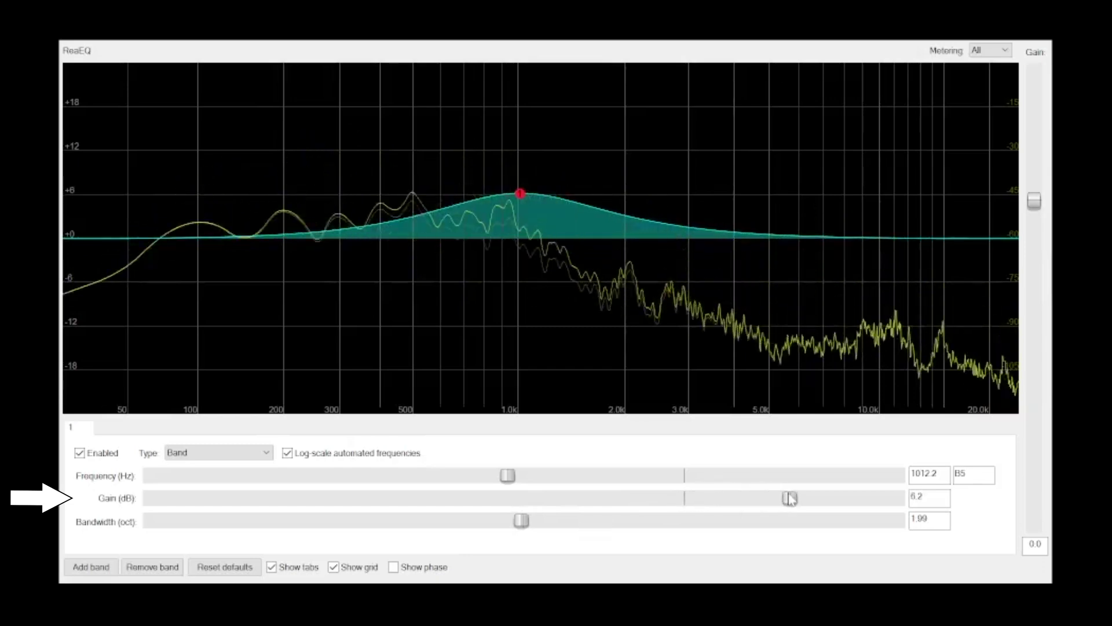
left_click_drag(718, 499, 562, 526)
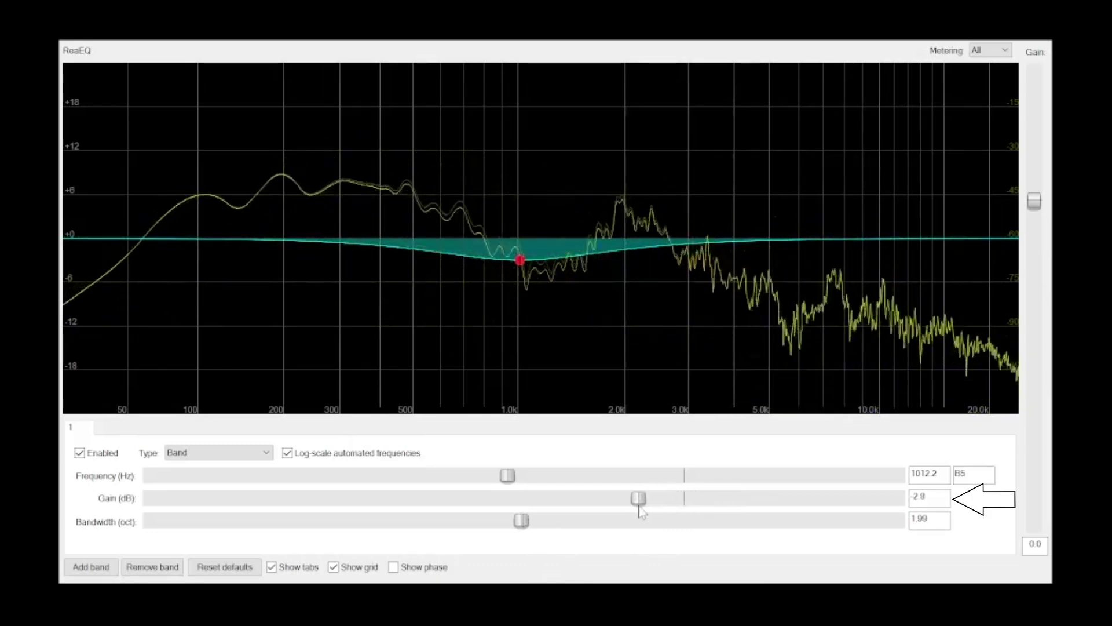
left_click_drag(639, 507, 648, 507)
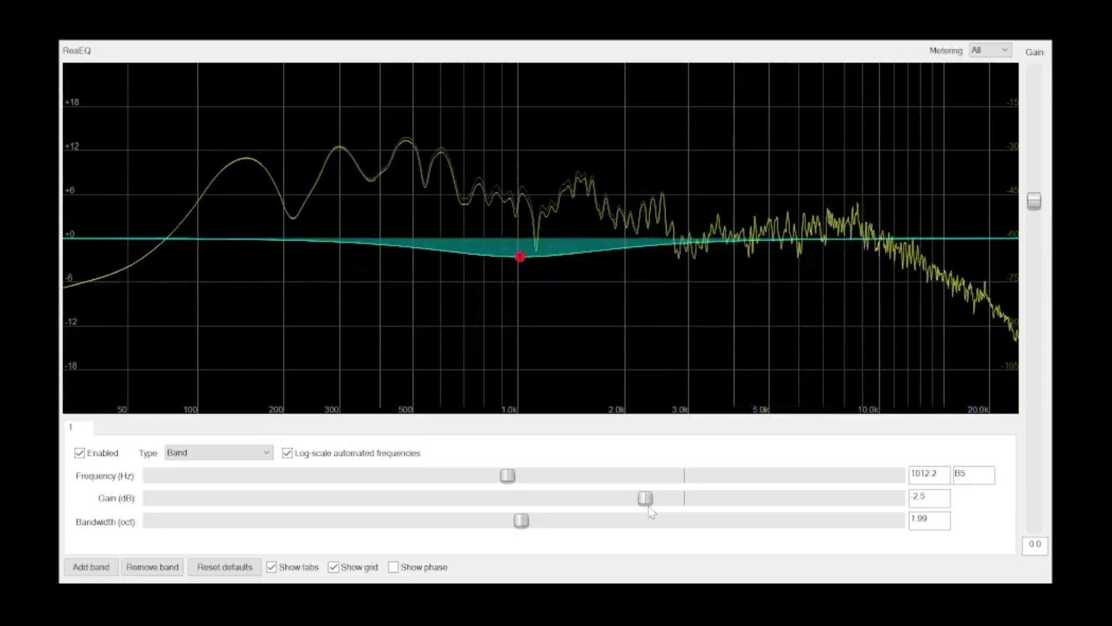
Enter exact values of -6 dB gain and 1000 Hz frequency for band 1
double_click(921, 496)
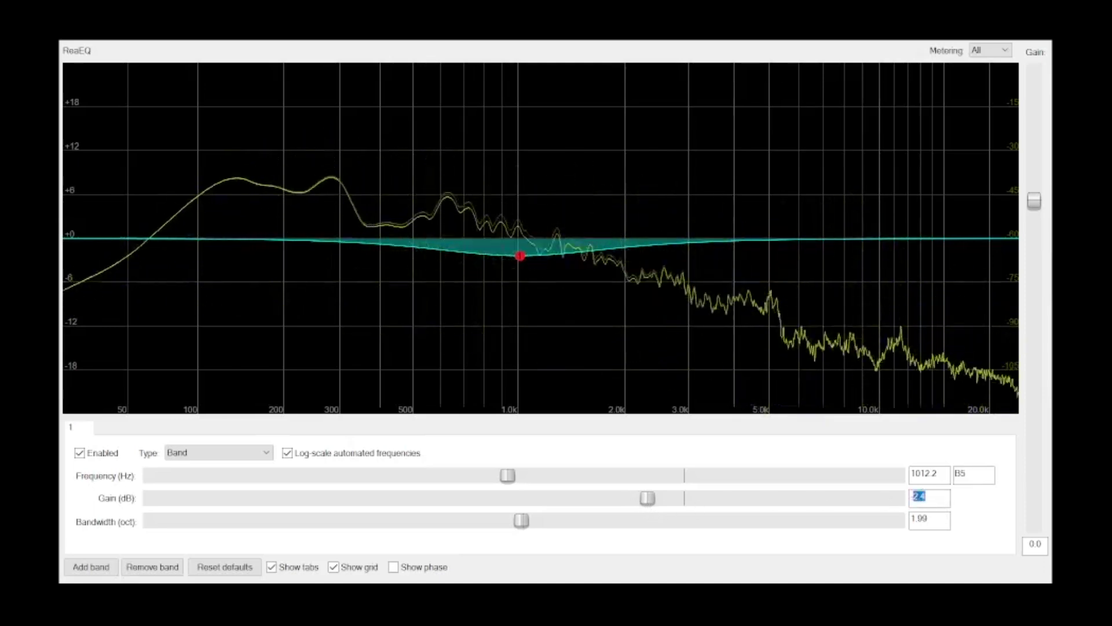
type("-6")
key("Tab")
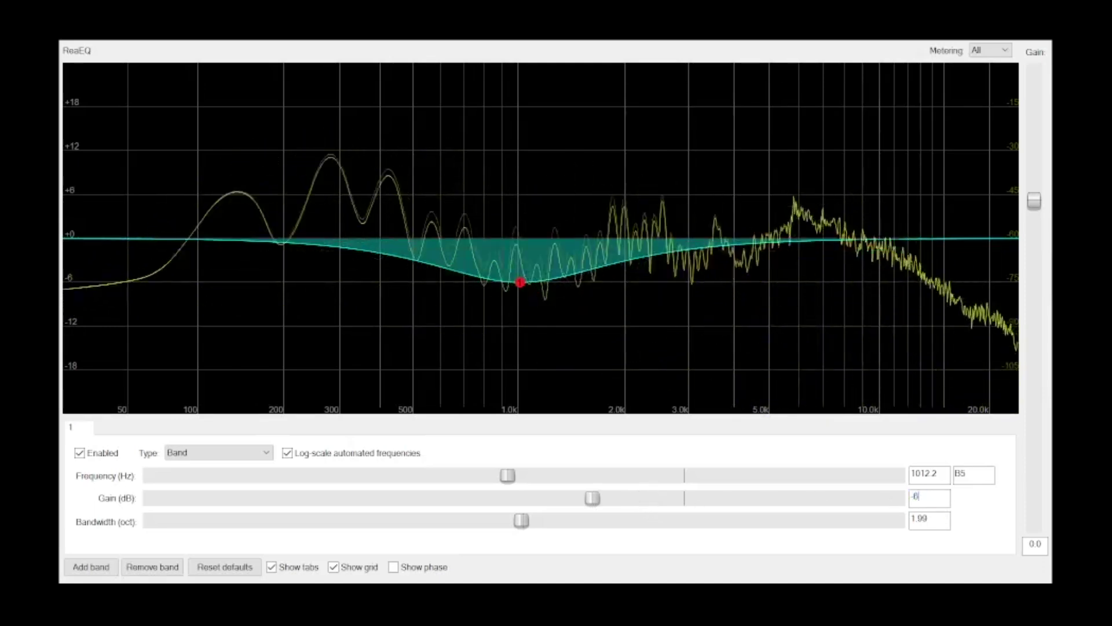
type("1000")
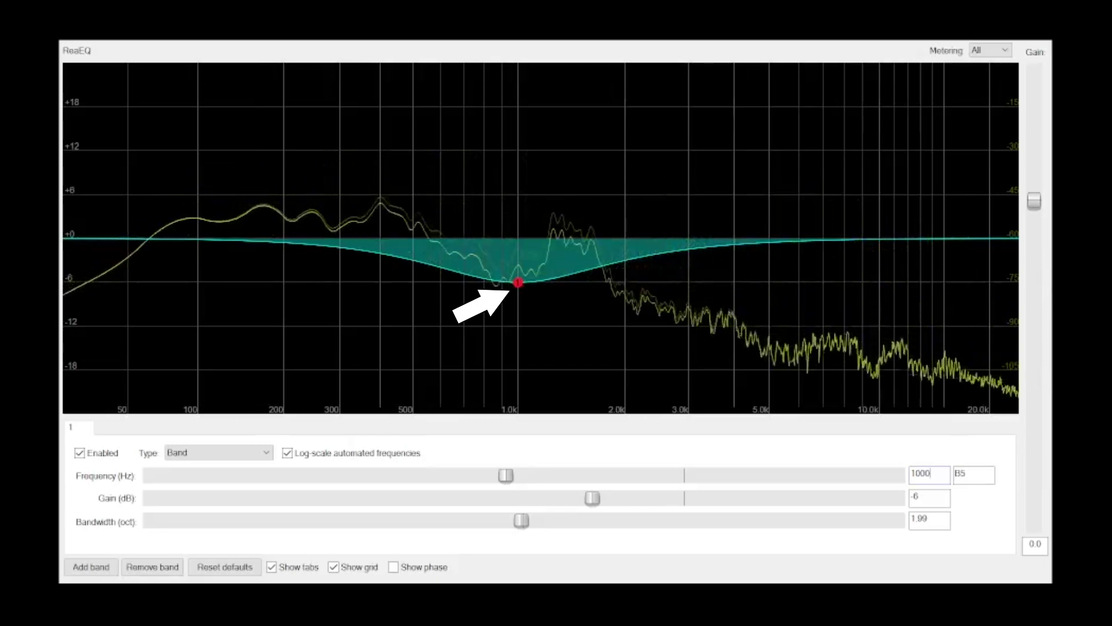
mouse_move(517, 286)
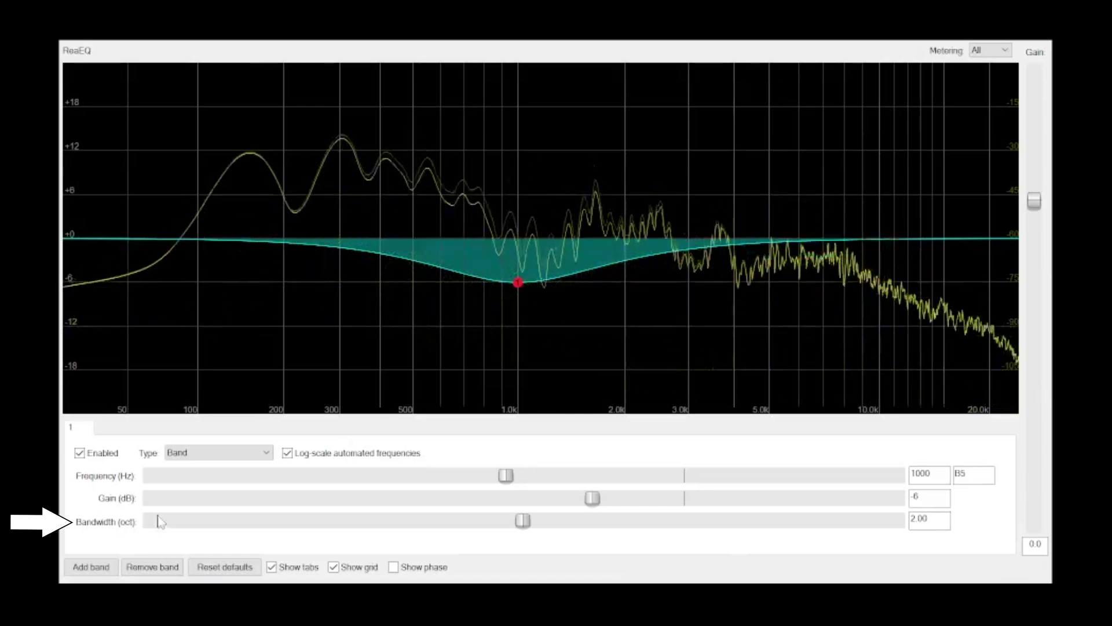
Try a 1-octave bandwidth on the 1 kHz dip, then widen it toward 3.25 octaves
left_click(927, 519)
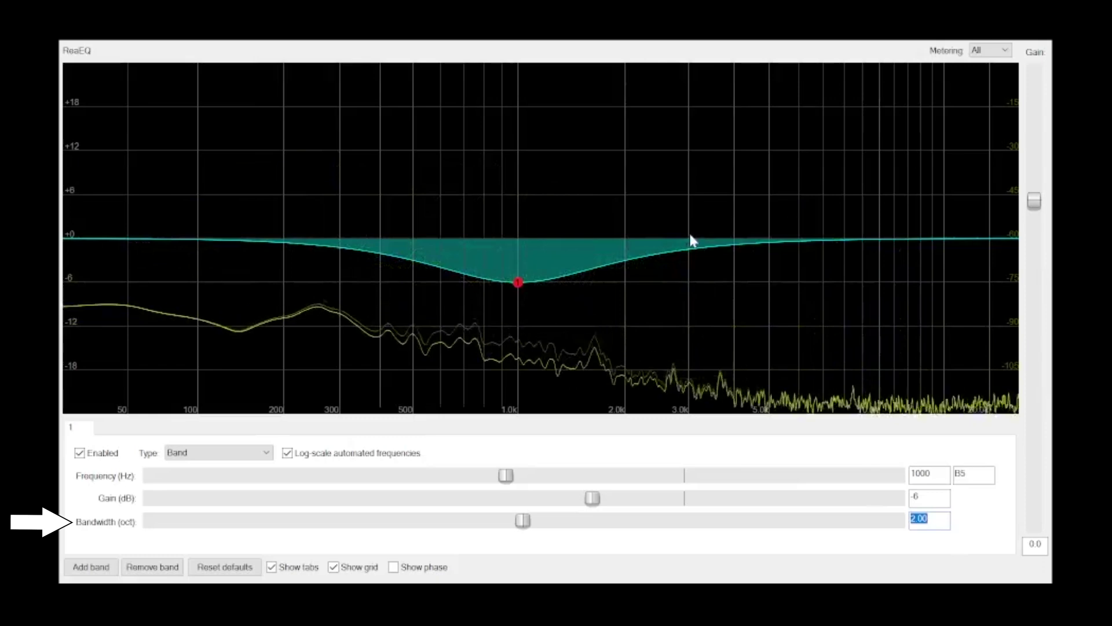
type("1")
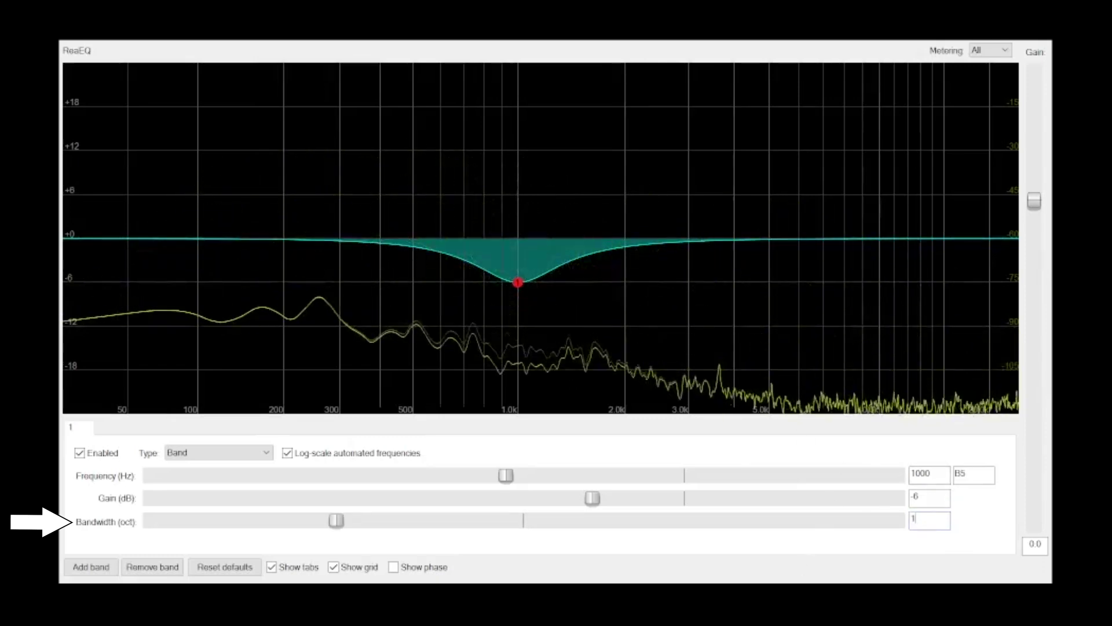
left_click_drag(333, 523, 757, 519)
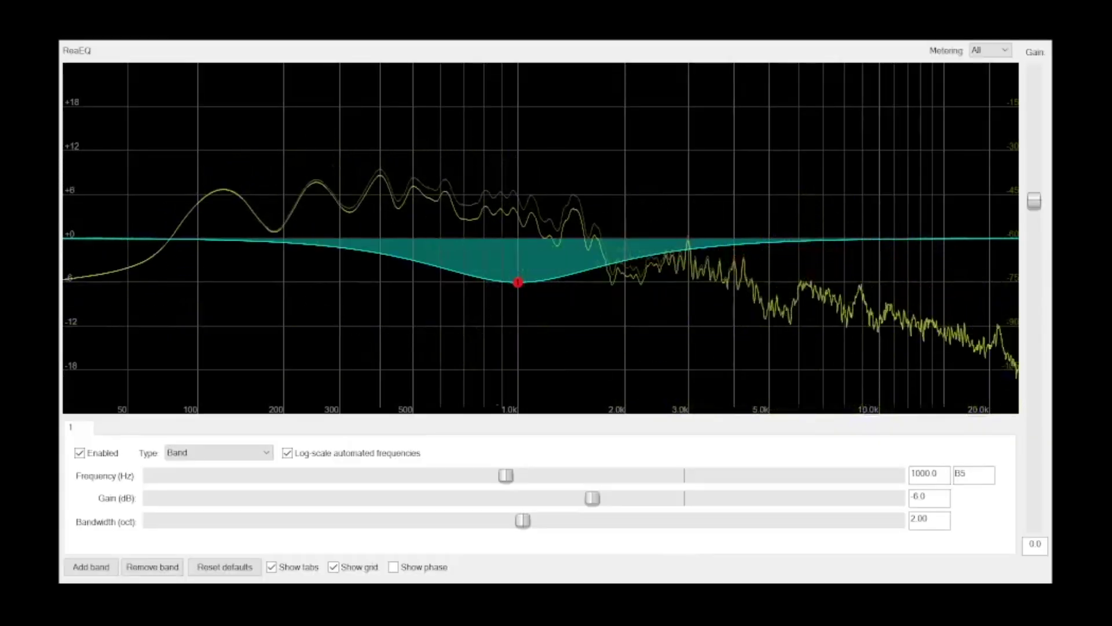
left_click(267, 453)
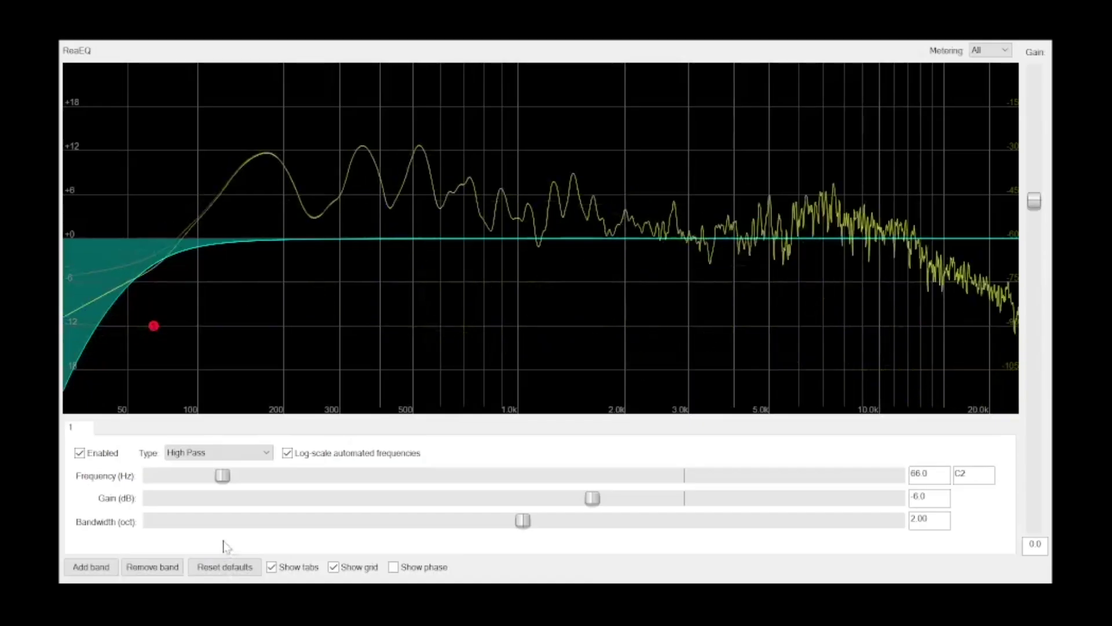
Sweep the high-pass cutoff up toward 1 kHz, then back down to about 98.8 Hz
left_click_drag(223, 476, 261, 480)
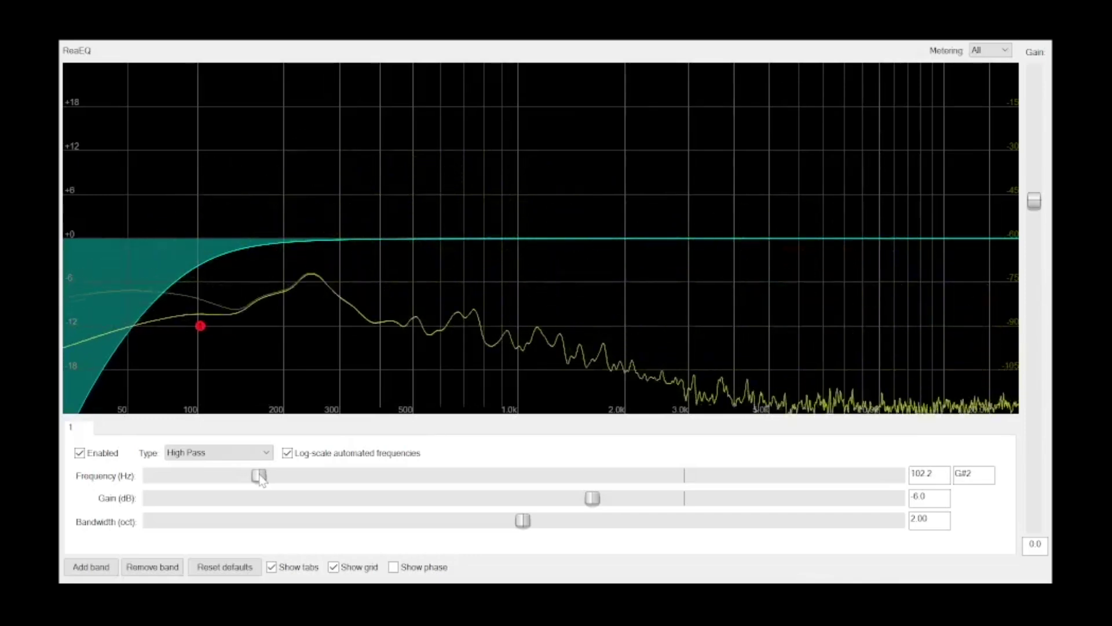
left_click_drag(260, 479, 264, 481)
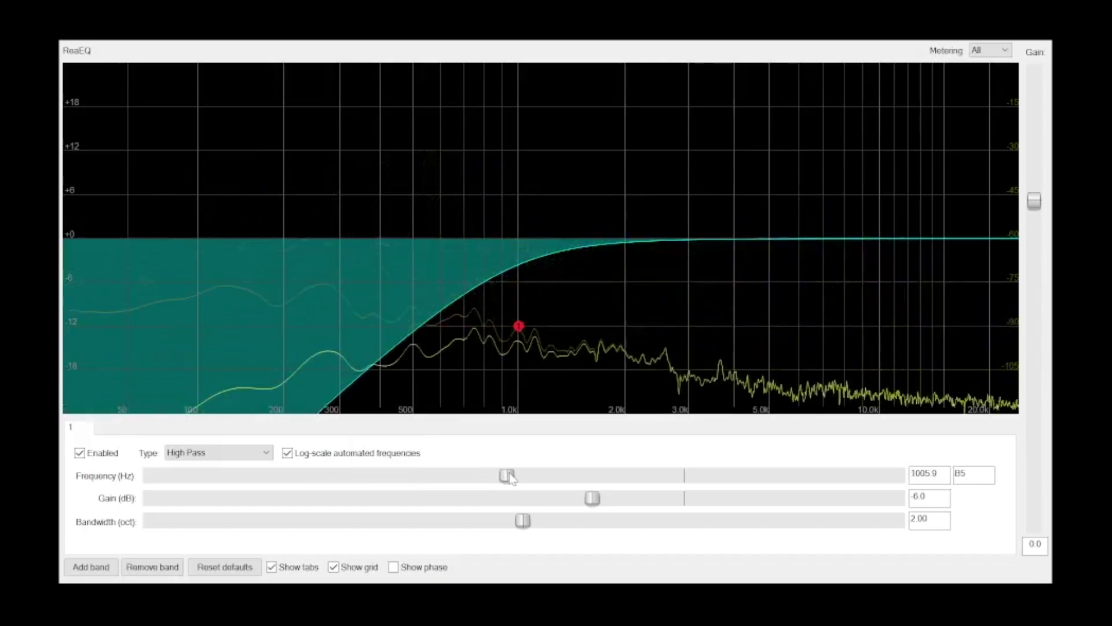
left_click_drag(509, 476, 339, 488)
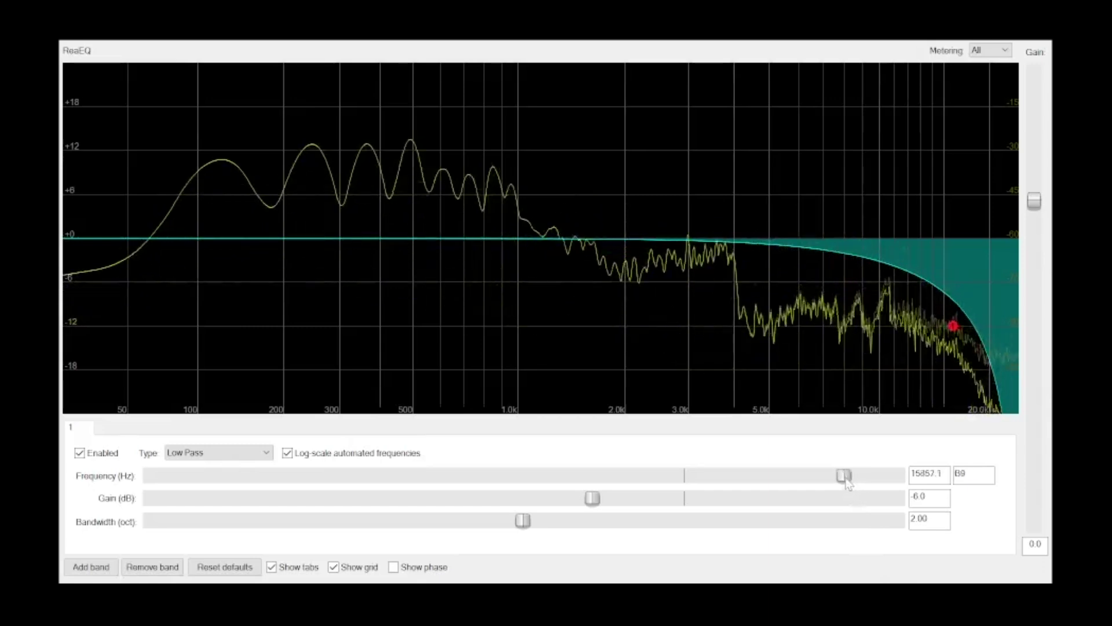
Lower the low-pass cutoff frequency and slightly reduce its bandwidth
left_click_drag(760, 483, 722, 485)
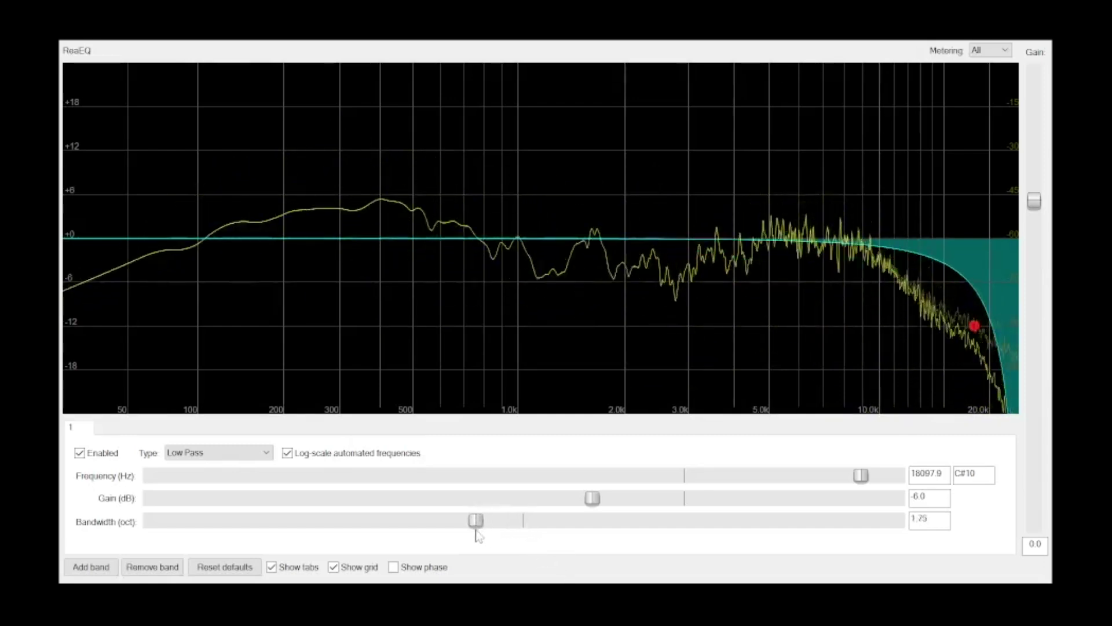
mouse_move(426, 541)
left_mouse_down()
mouse_move(375, 549)
mouse_move(442, 553)
left_mouse_up()
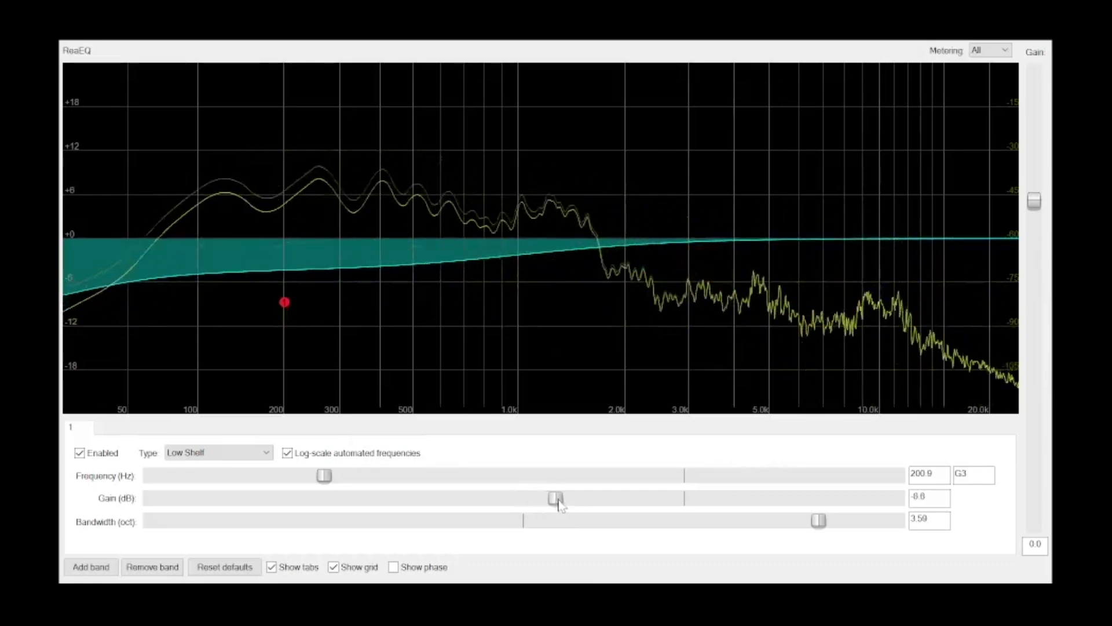
Adjust the low shelf gain, first boosting it and then settling on a moderate cut
left_click_drag(604, 507, 707, 508)
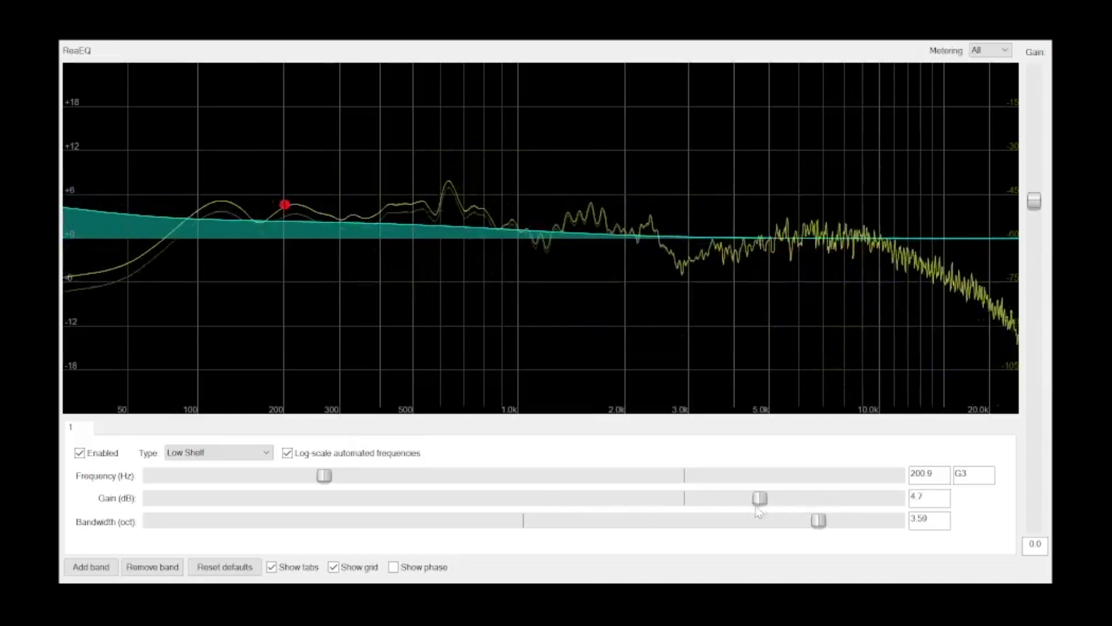
left_click_drag(572, 515, 559, 518)
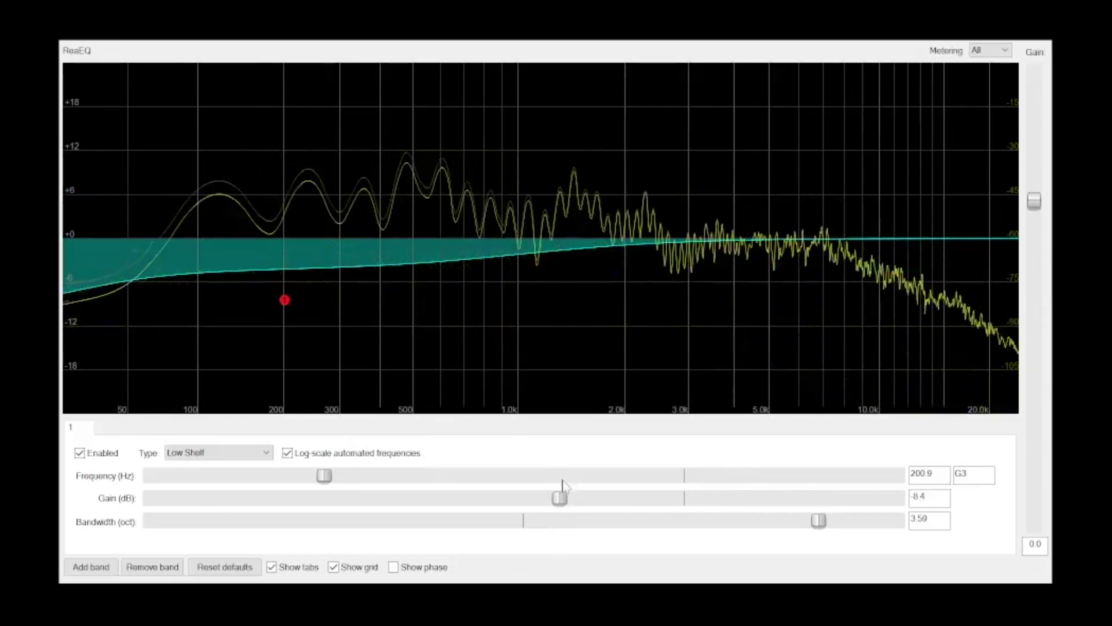
mouse_move(559, 499)
left_mouse_down()
mouse_move(573, 504)
mouse_move(562, 504)
left_mouse_up()
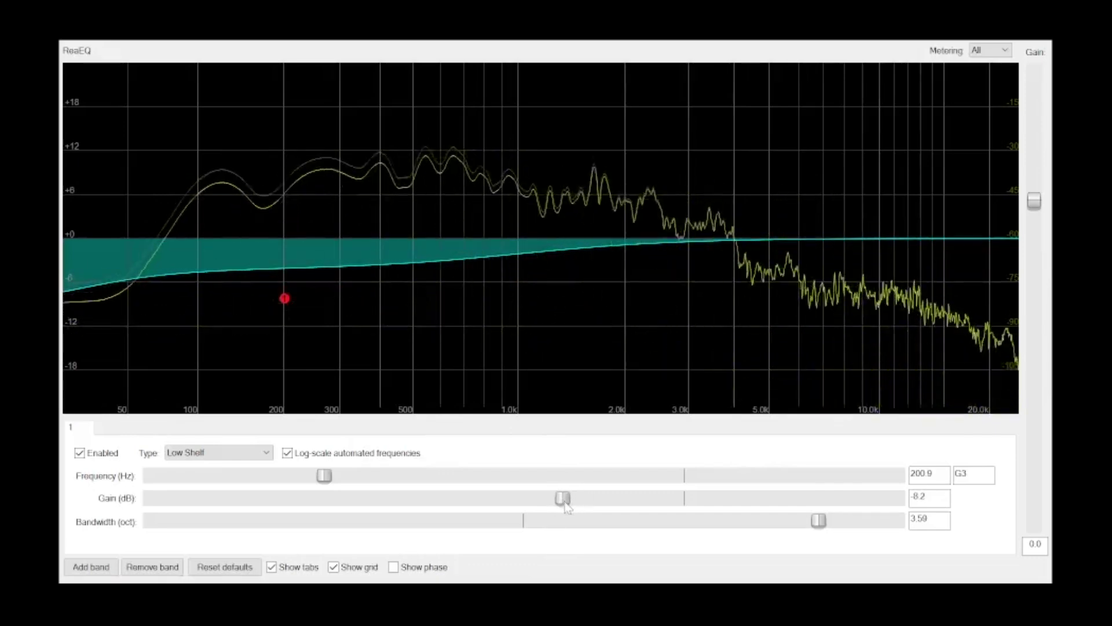
Try High Pass, then switch to High Shelf at 11324.3 Hz, cutting the highs by 5.2 dB
left_click(270, 453)
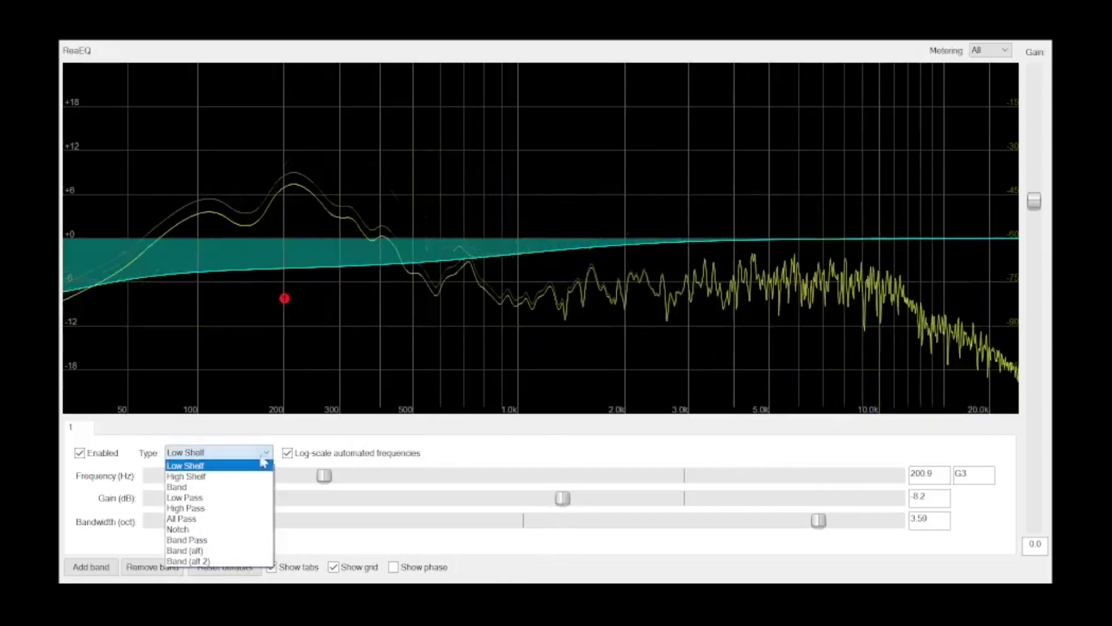
left_click(224, 508)
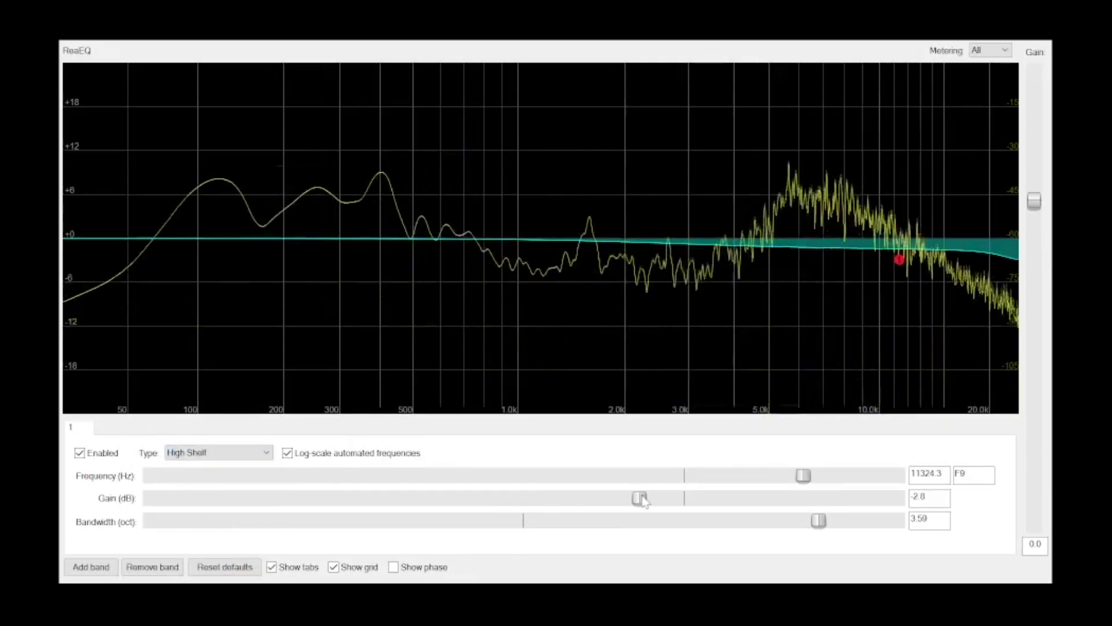
left_click_drag(643, 501, 601, 504)
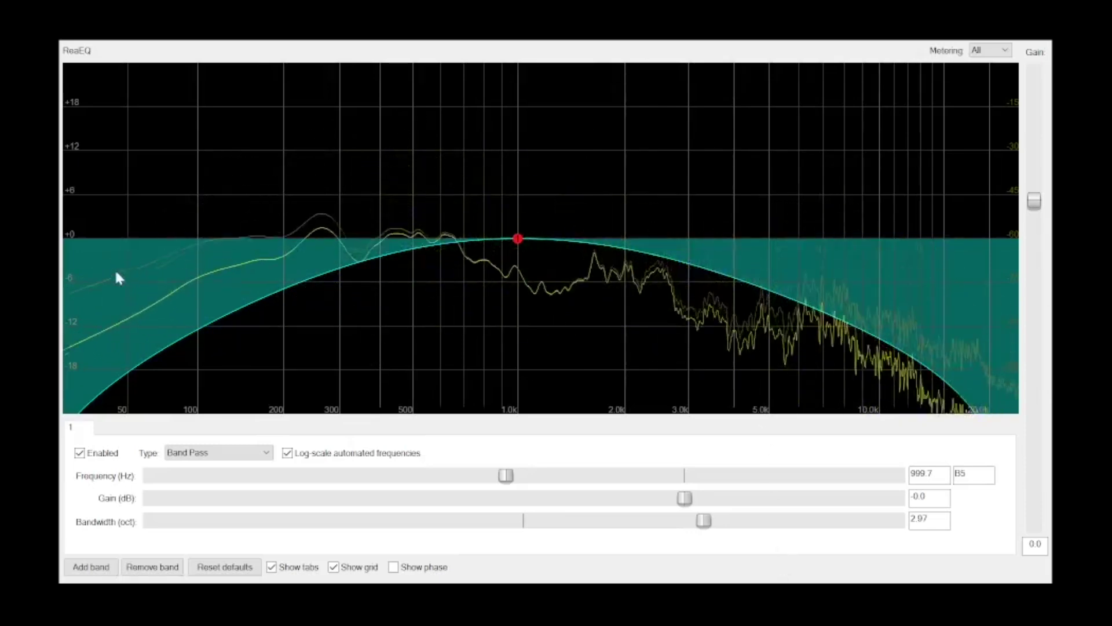
Sweep the band-pass centre frequency around, ending at 353.8 Hz
left_click_drag(507, 475, 410, 475)
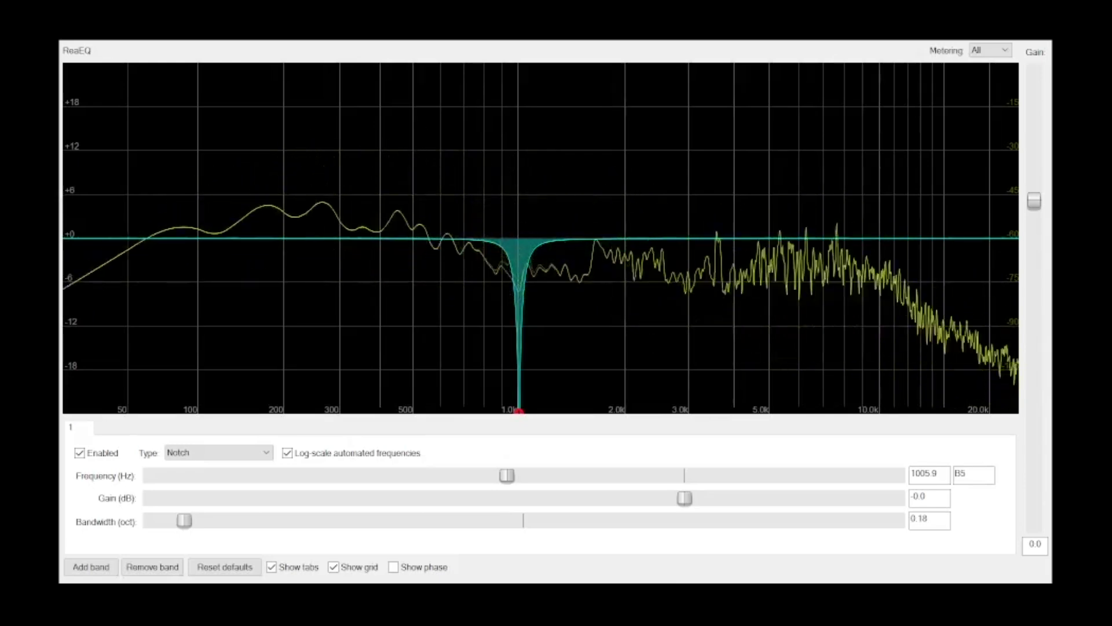
Switch the 0.18-octave notch back to a flat Band filter at 1005.9 Hz
left_click(266, 451)
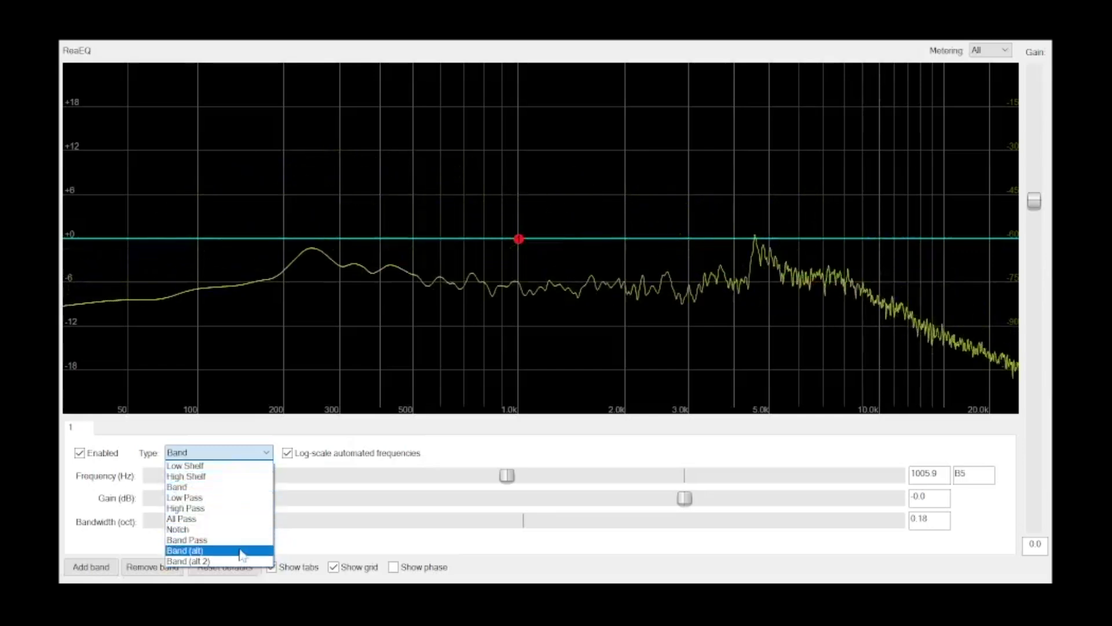
key("Escape")
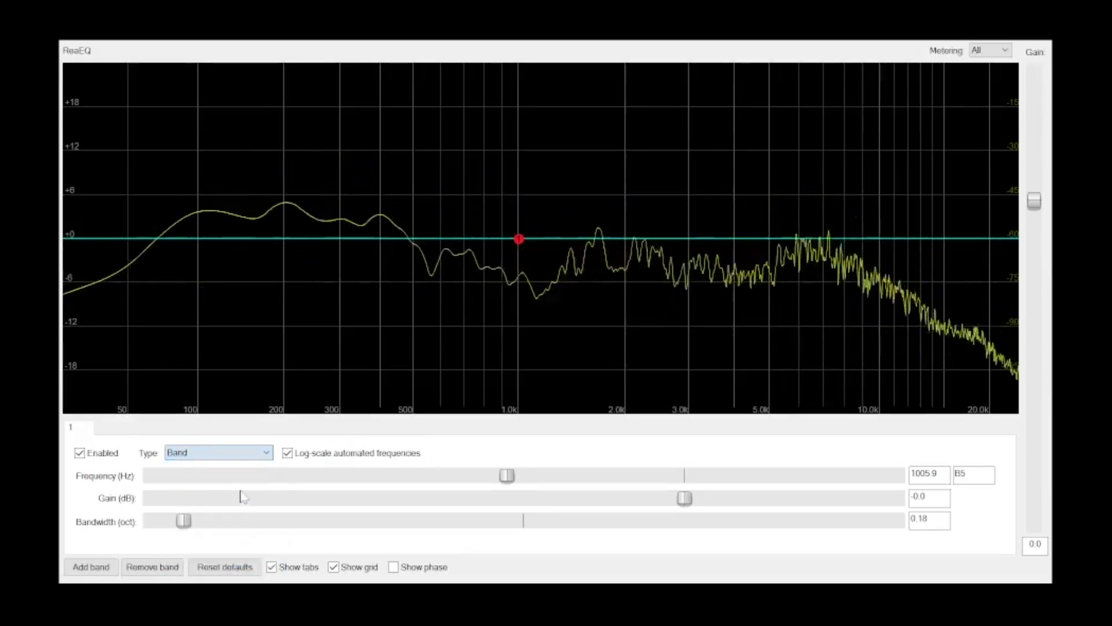